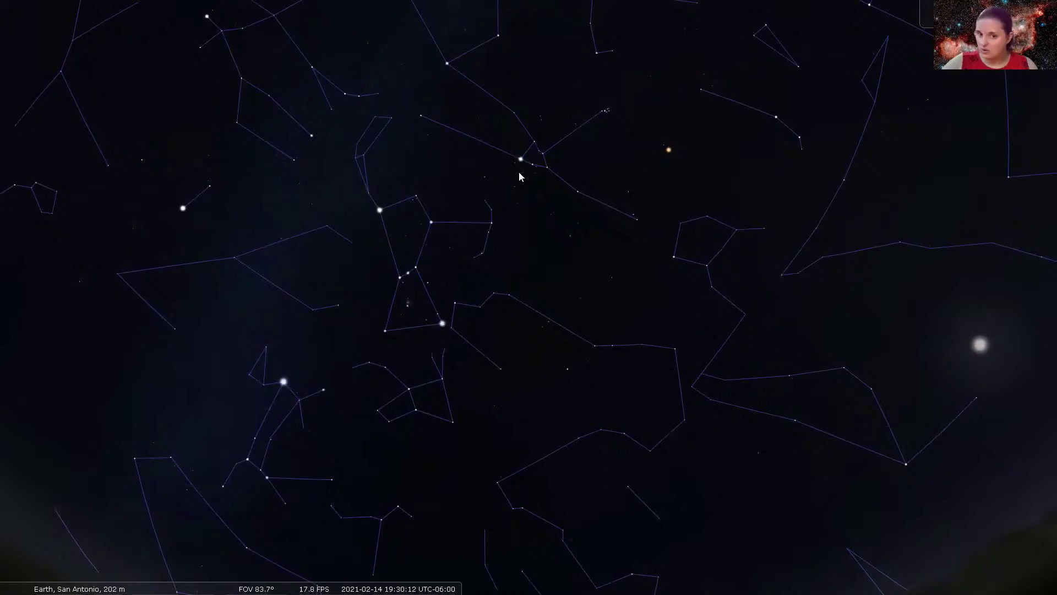
Select the Pleiades cluster, centre the view on it and magnify it to a field of view of about 8°.
{"action": "left_click", "coordinate": [606, 111]}
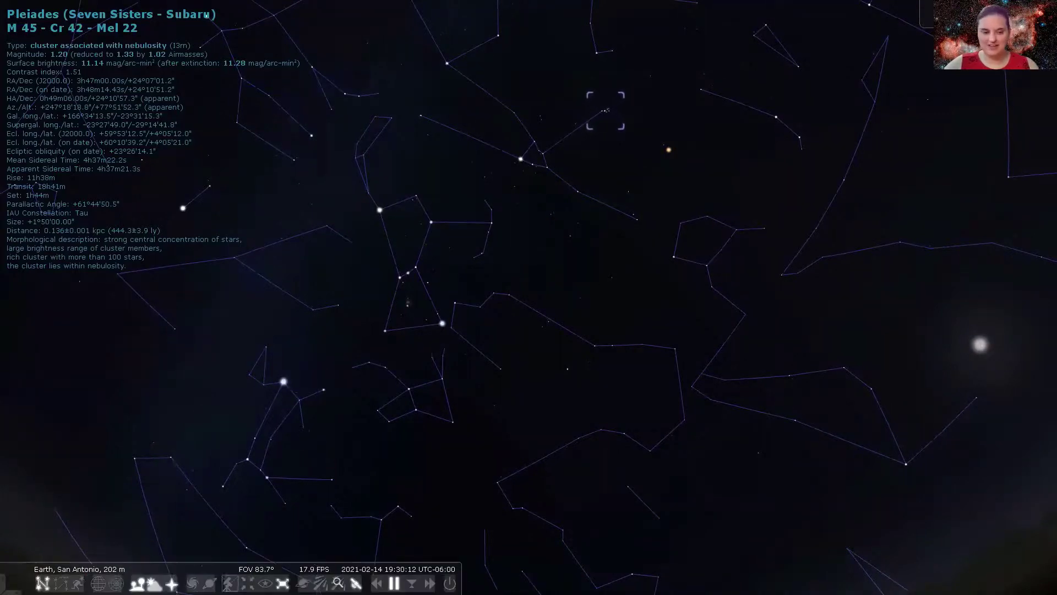
{"action": "left_click", "coordinate": [265, 583]}
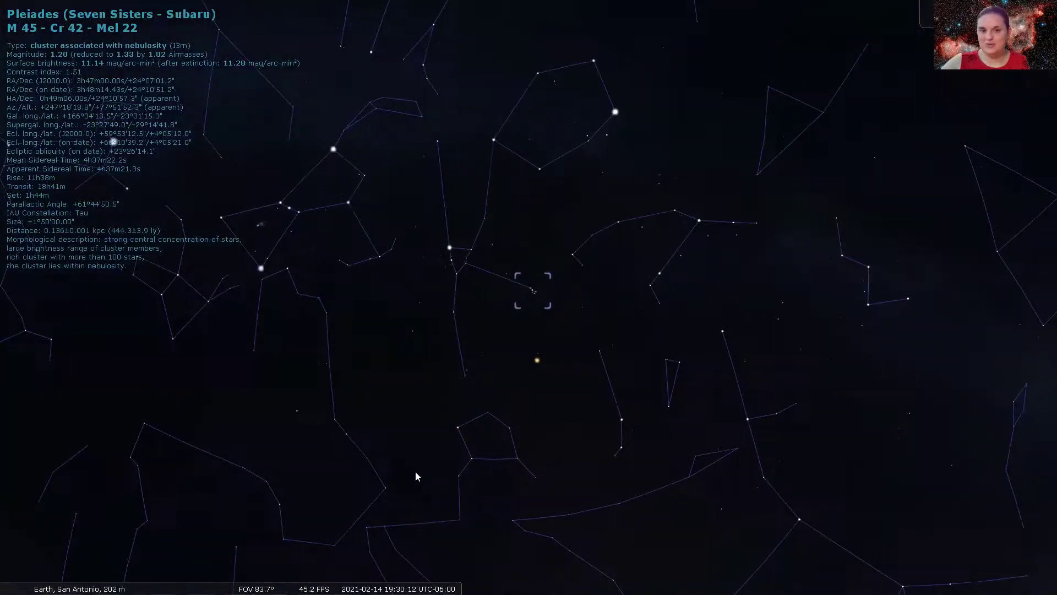
{"action": "scroll", "coordinate": [493, 438], "scroll_direction": "up", "scroll_amount": 3}
{"action": "scroll", "coordinate": [492, 431], "scroll_direction": "up", "scroll_amount": 5}
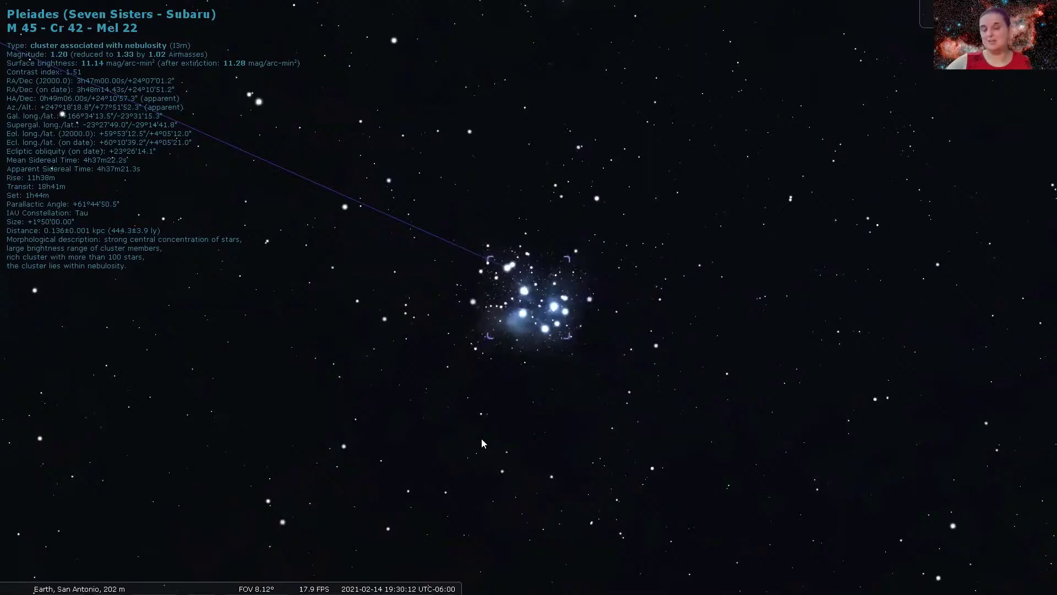
Clear the Pleiades selection, examine the cluster more closely and return to the wide 83.7° field of view.
{"action": "right_click", "coordinate": [483, 443]}
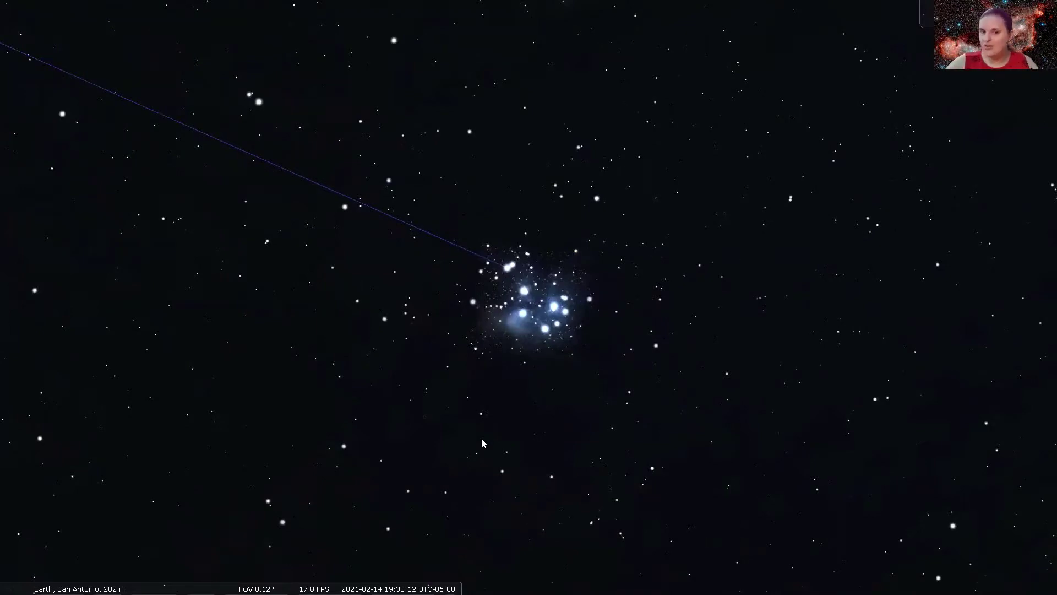
{"action": "scroll", "coordinate": [464, 322], "scroll_direction": "up", "scroll_amount": 3}
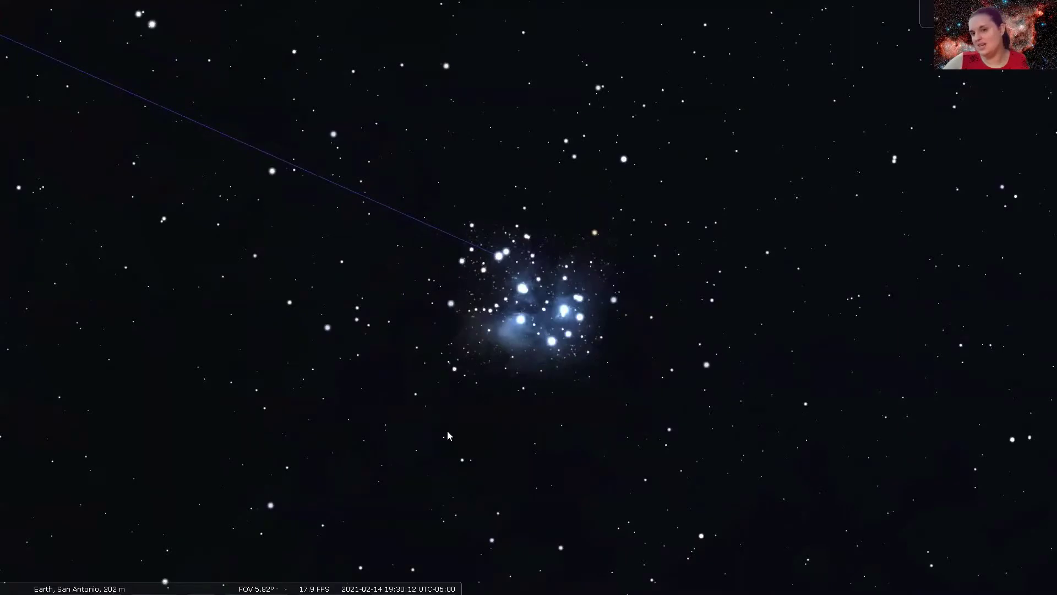
{"action": "scroll", "coordinate": [447, 432], "scroll_direction": "down", "scroll_amount": 5}
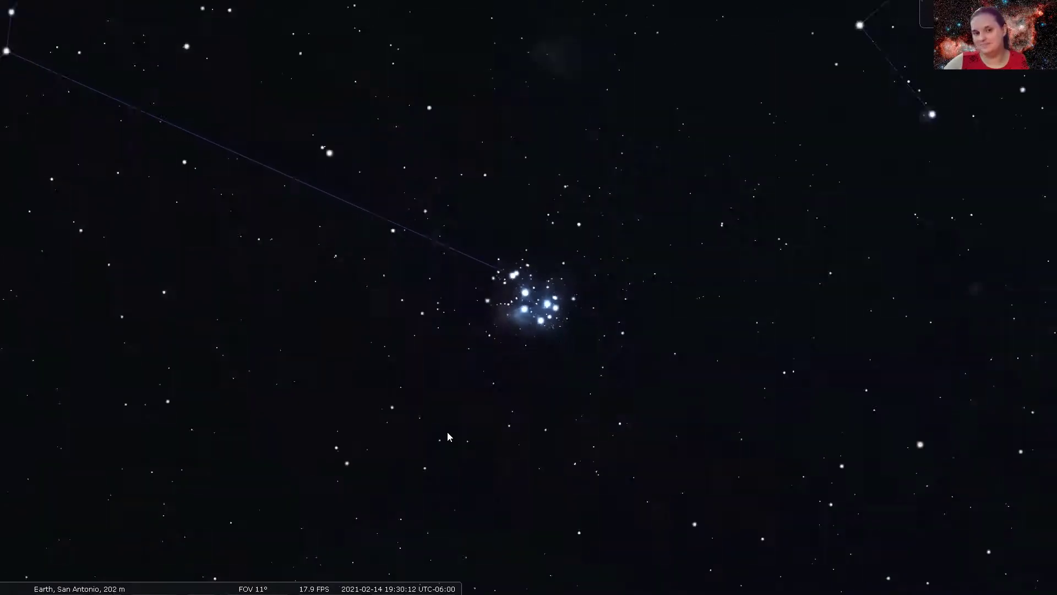
{"action": "scroll", "coordinate": [447, 432], "scroll_direction": "down", "scroll_amount": 5}
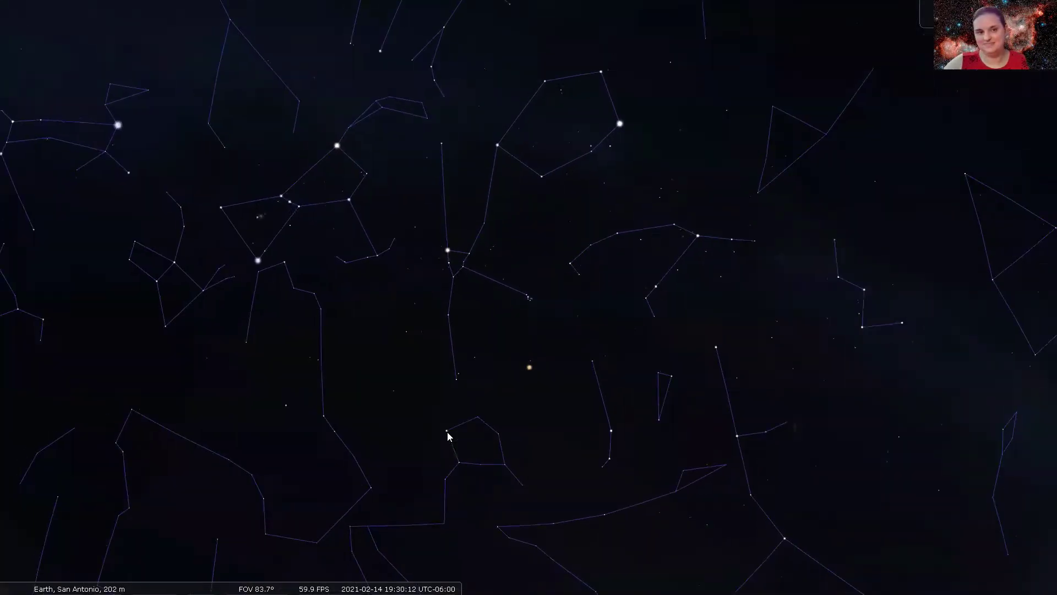
Bring Orion and Canis Major into view, show the object information for Sirius and clear the selection.
{"action": "left_click_drag", "start_coordinate": [410, 458], "coordinate": [707, 186]}
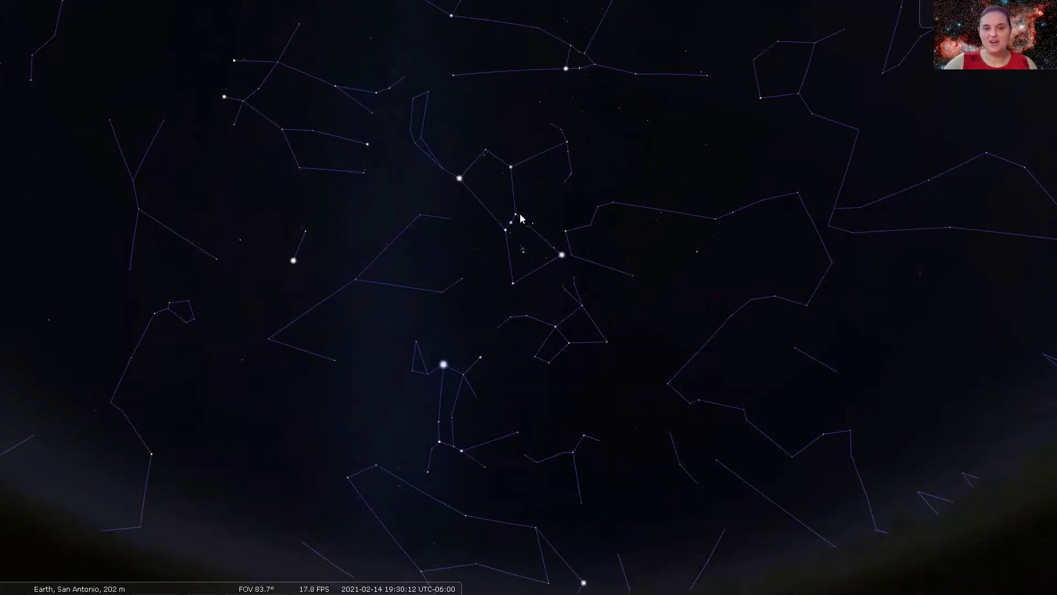
{"action": "left_click", "coordinate": [443, 366]}
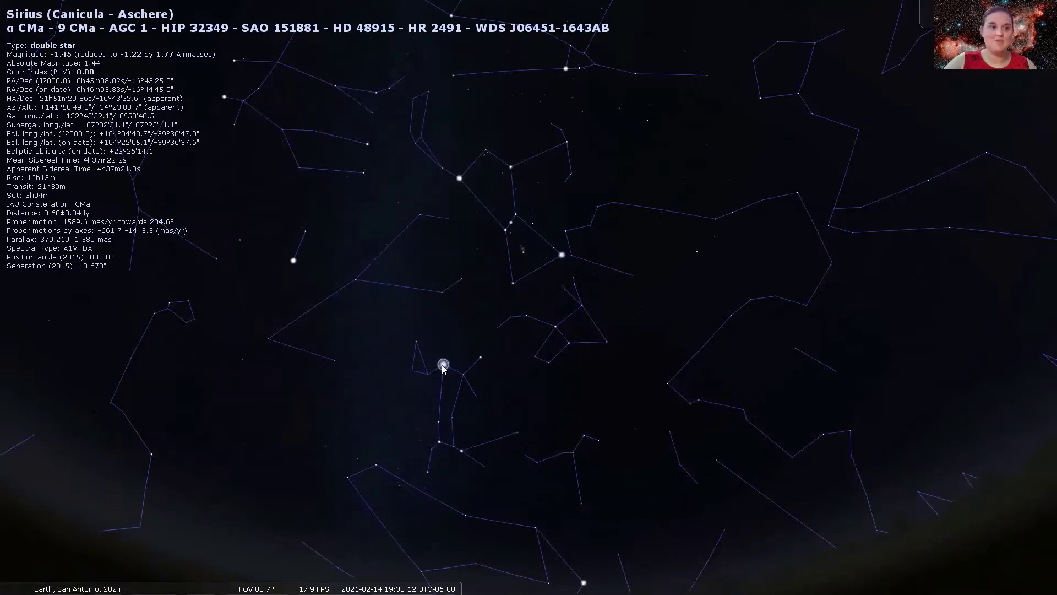
{"action": "right_click", "coordinate": [468, 395]}
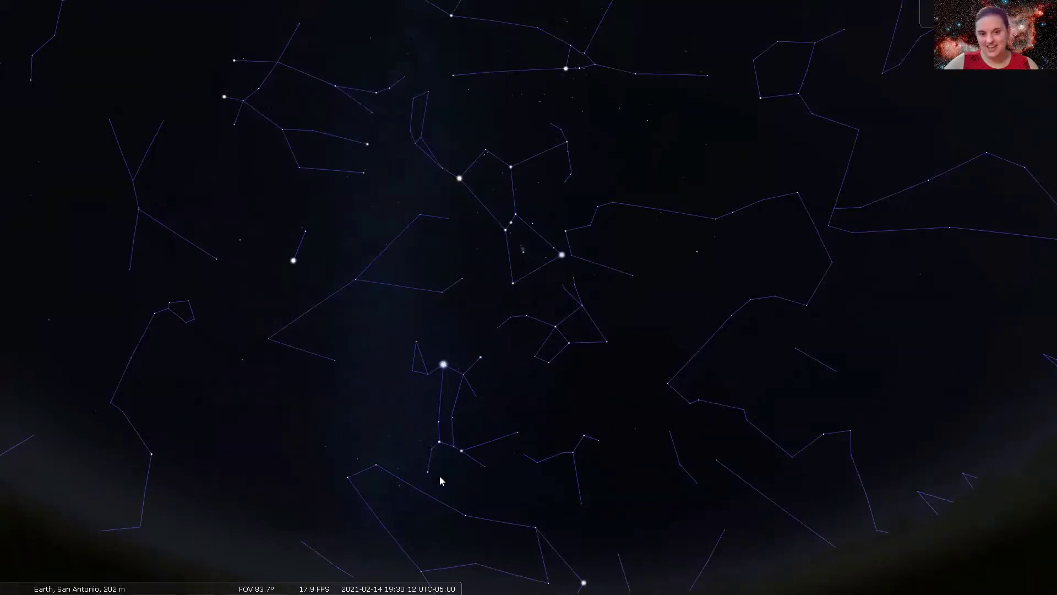
Face the southeastern horizon and advance the simulation hour by hour to 2021-02-15 at 7:30:12.
{"action": "left_click_drag", "start_coordinate": [429, 452], "coordinate": [427, 462]}
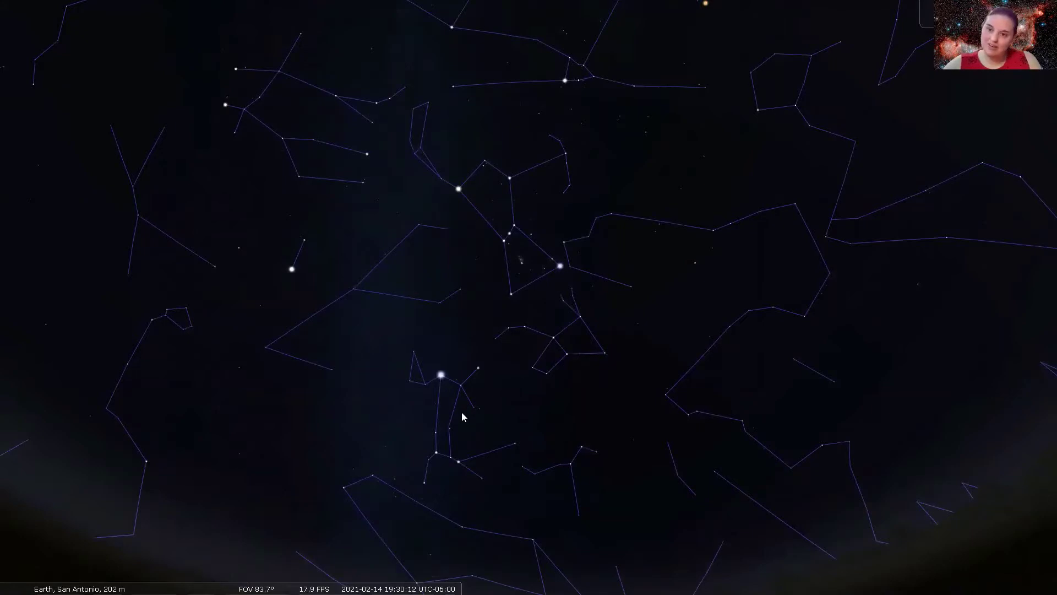
{"action": "left_click_drag", "start_coordinate": [426, 445], "coordinate": [609, 402]}
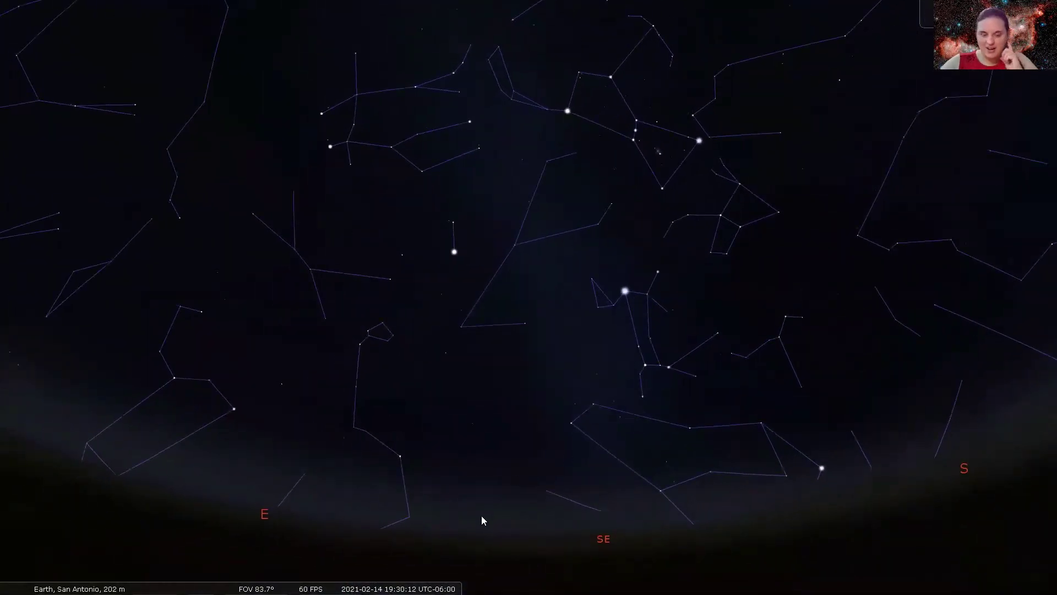
{"action": "mouse_move", "coordinate": [303, 582]}
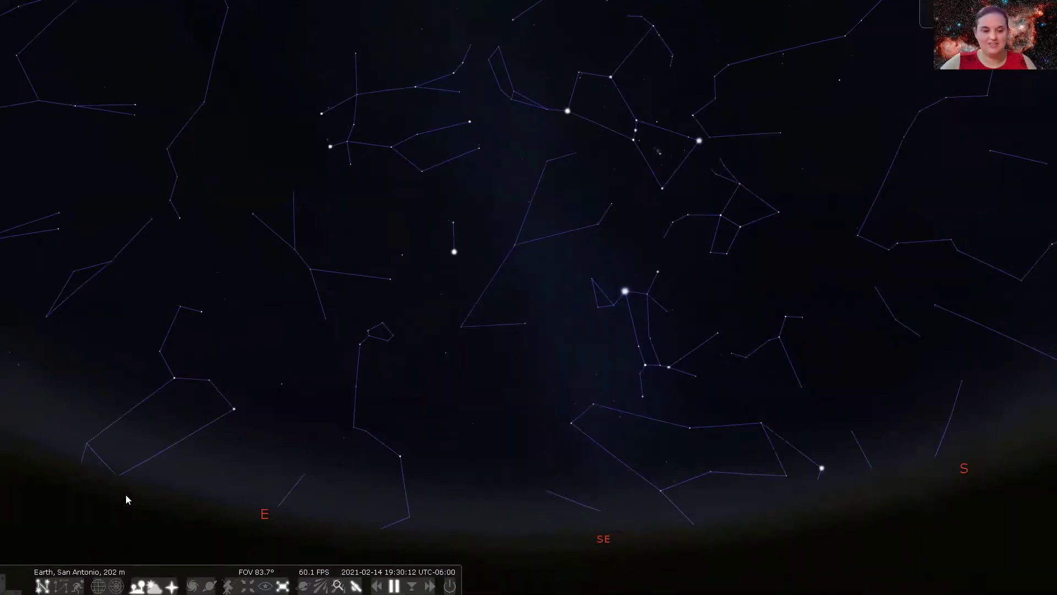
{"action": "mouse_move", "coordinate": [22, 545]}
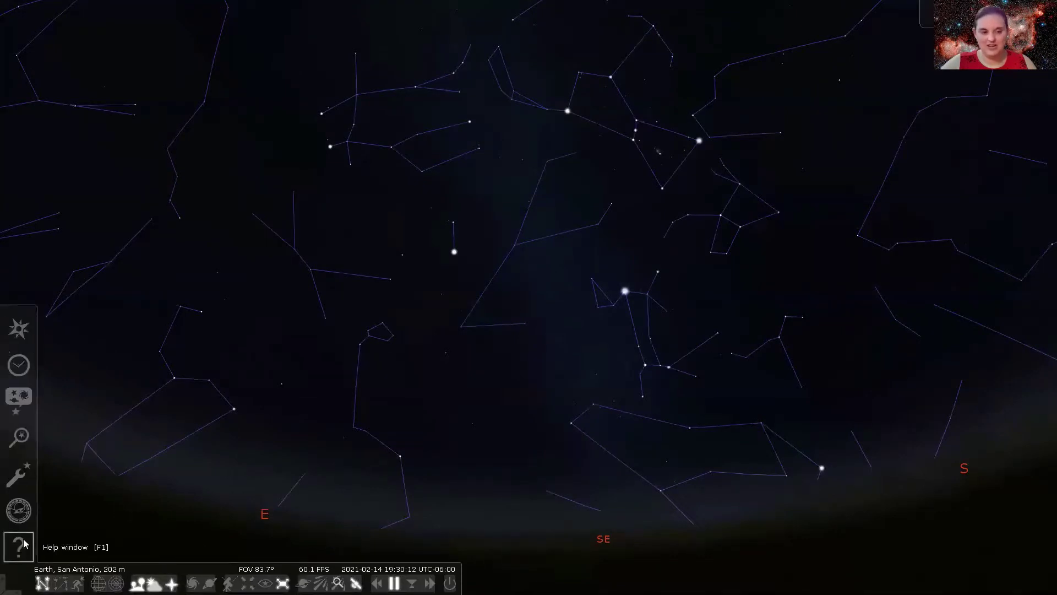
{"action": "left_click", "coordinate": [16, 377]}
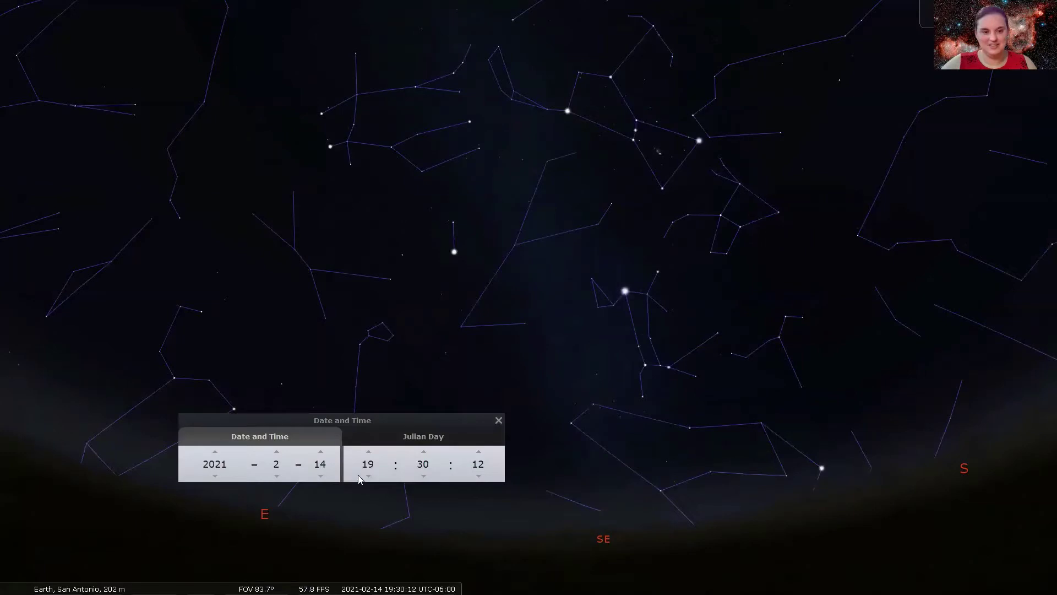
{"action": "double_click", "coordinate": [368, 453]}
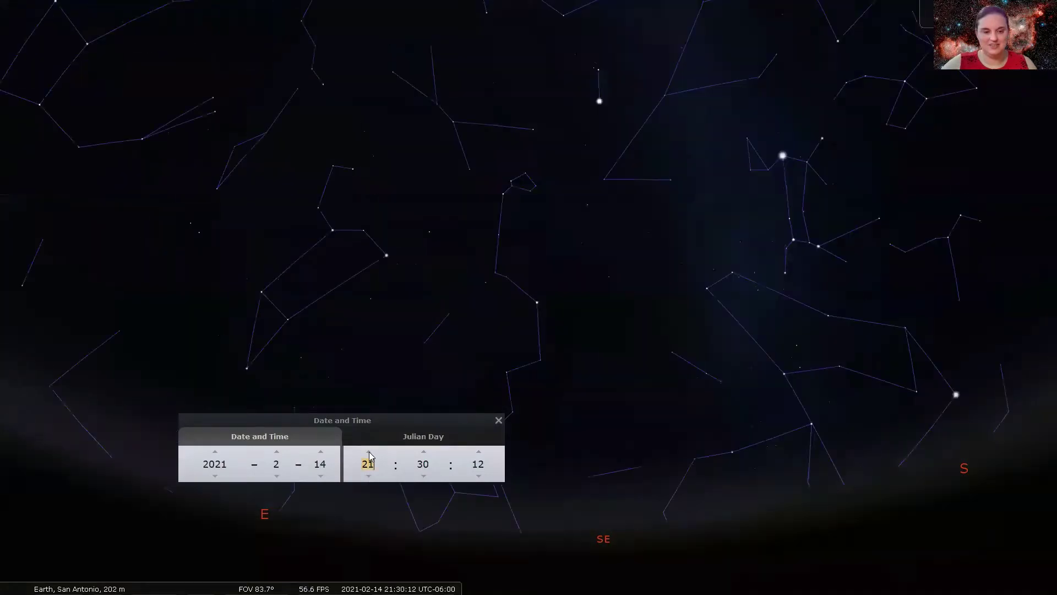
{"action": "double_click", "coordinate": [369, 451]}
{"action": "double_click", "coordinate": [369, 451]}
{"action": "left_click", "coordinate": [369, 452]}
{"action": "left_click", "coordinate": [369, 452]}
{"action": "left_click", "coordinate": [369, 451]}
{"action": "double_click", "coordinate": [369, 452]}
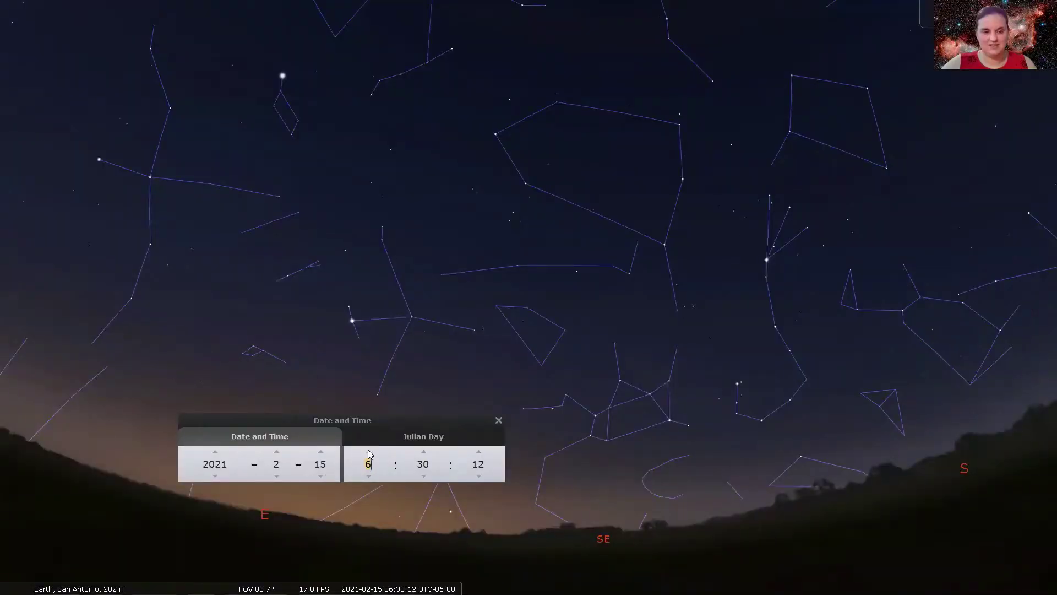
{"action": "left_click", "coordinate": [368, 452]}
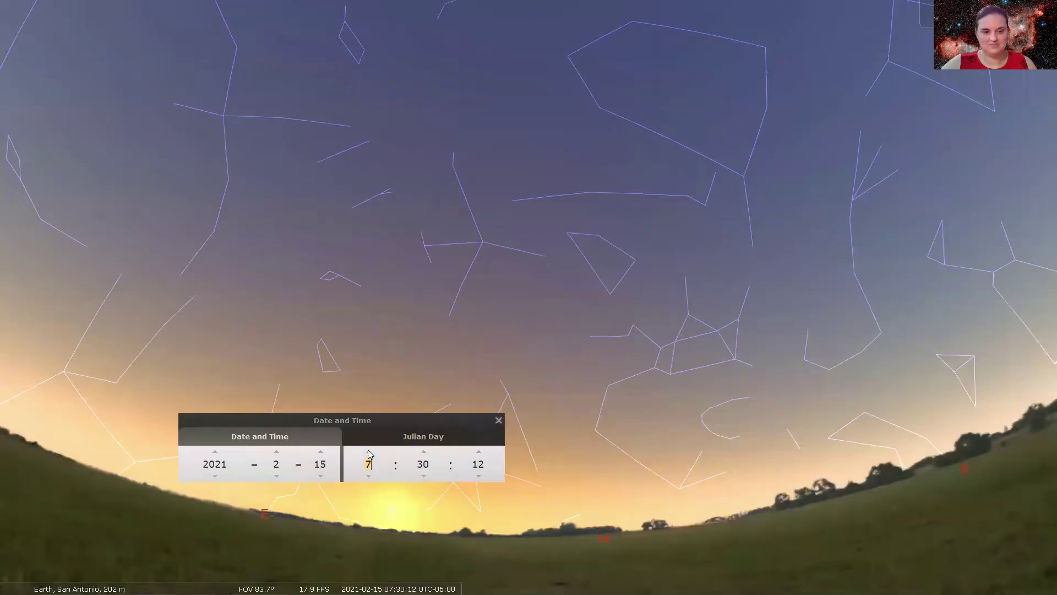
Move the simulation time back minute by minute to 6:17:12 before sunrise and close the date and time settings.
{"action": "left_click", "coordinate": [424, 475]}
{"action": "left_click", "coordinate": [424, 475]}
{"action": "left_click", "coordinate": [424, 475]}
{"action": "scroll", "coordinate": [422, 473], "scroll_direction": "down", "scroll_amount": 10}
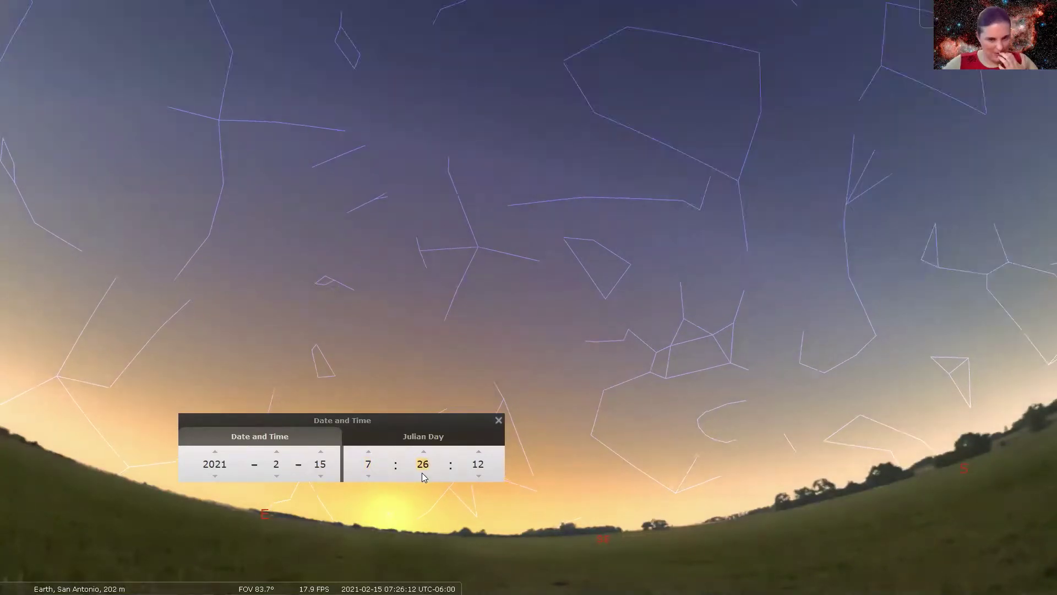
{"action": "scroll", "coordinate": [422, 473], "scroll_direction": "down", "scroll_amount": 14}
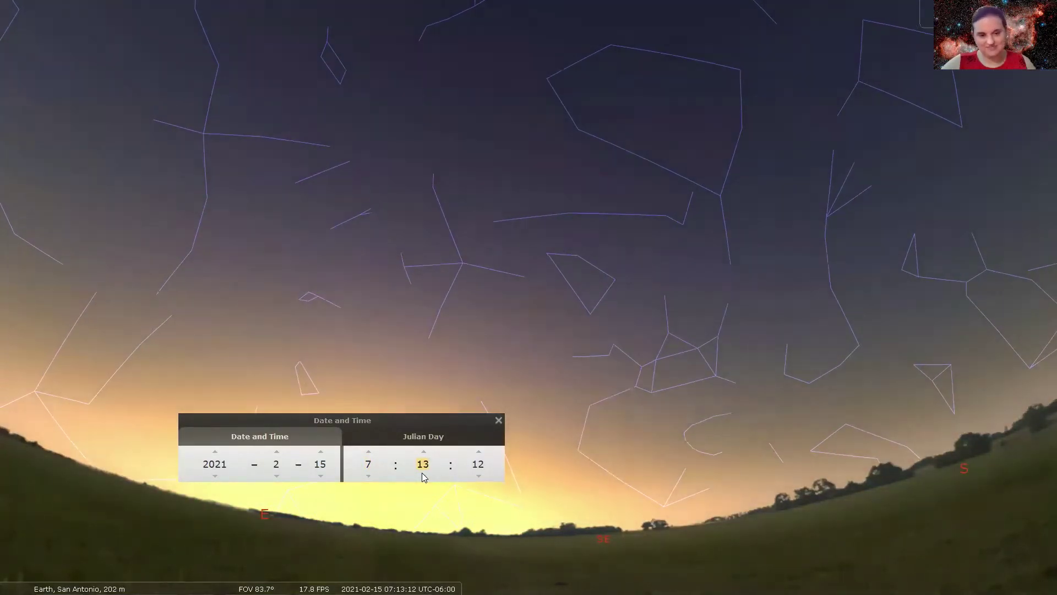
{"action": "scroll", "coordinate": [421, 472], "scroll_direction": "down", "scroll_amount": 12}
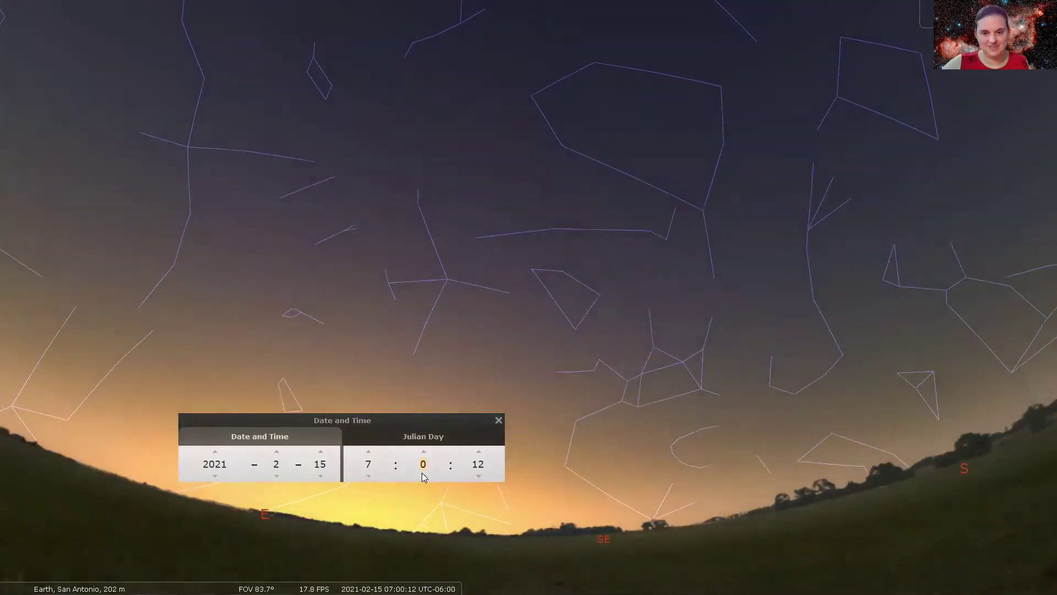
{"action": "scroll", "coordinate": [425, 473], "scroll_direction": "down", "scroll_amount": 13}
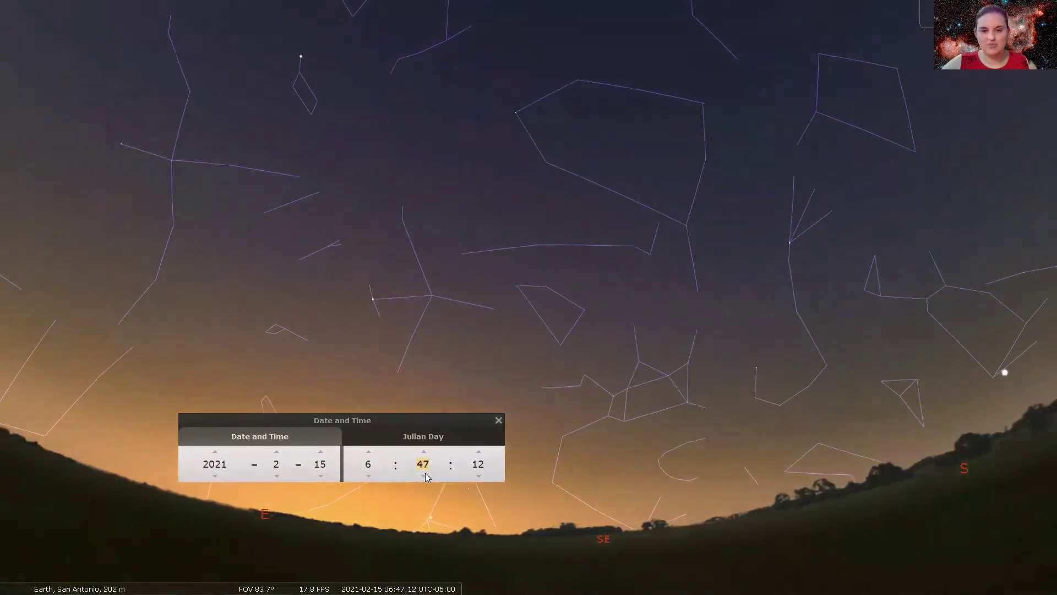
{"action": "scroll", "coordinate": [425, 472], "scroll_direction": "down", "scroll_amount": 13}
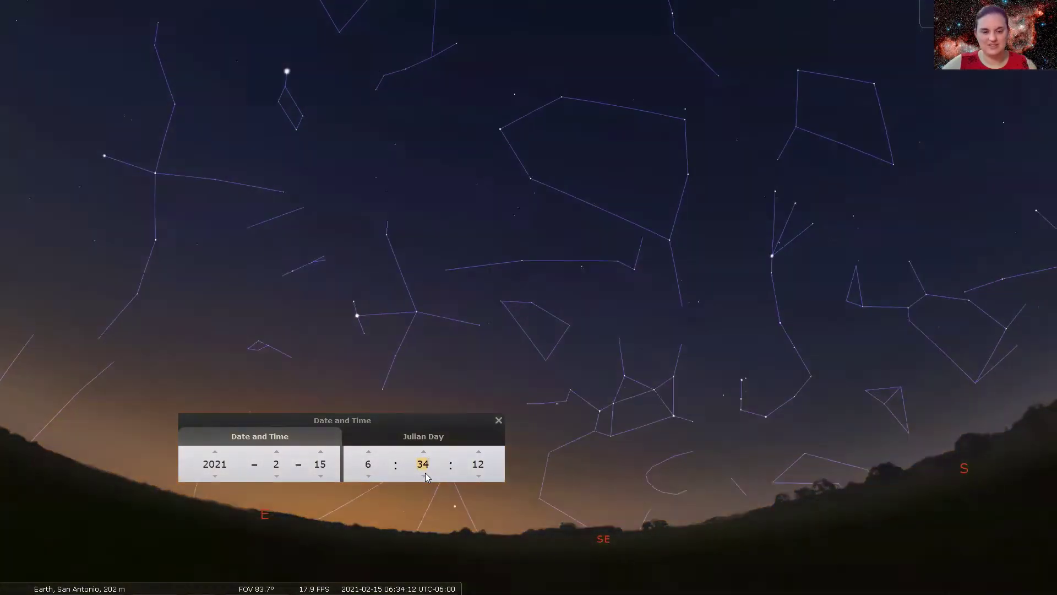
{"action": "scroll", "coordinate": [425, 473], "scroll_direction": "down", "scroll_amount": 8}
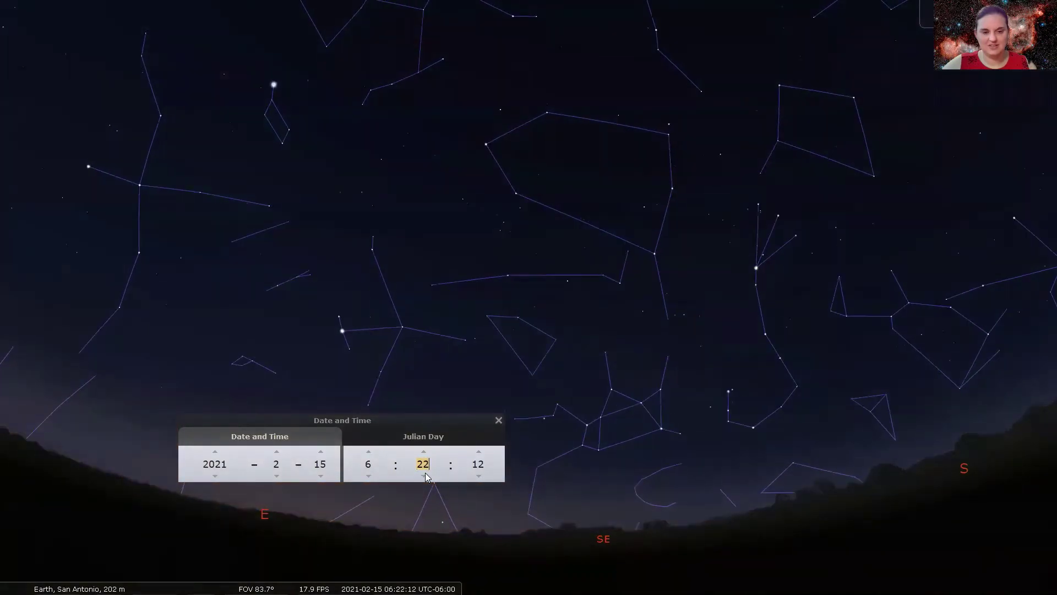
{"action": "left_click", "coordinate": [498, 420]}
Examine the pre-dawn constellations above the southern horizon, from the southeast round to the southwest.
{"action": "left_click_drag", "start_coordinate": [442, 475], "coordinate": [236, 375]}
{"action": "left_click_drag", "start_coordinate": [610, 404], "coordinate": [465, 453]}
{"action": "left_click_drag", "start_coordinate": [562, 390], "coordinate": [592, 453]}
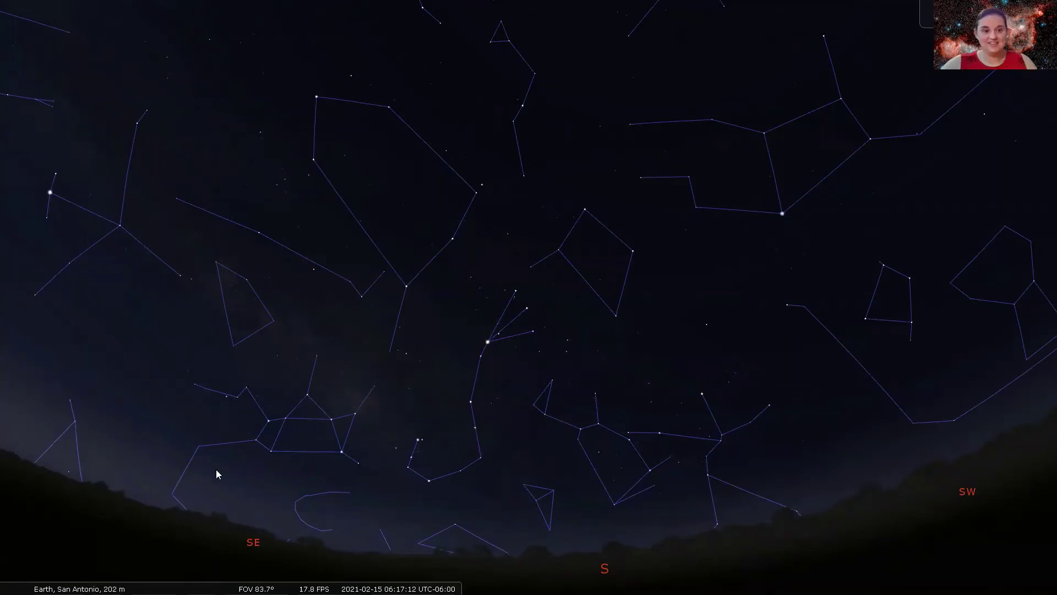
{"action": "left_click_drag", "start_coordinate": [287, 452], "coordinate": [290, 392]}
{"action": "left_click_drag", "start_coordinate": [861, 438], "coordinate": [647, 551]}
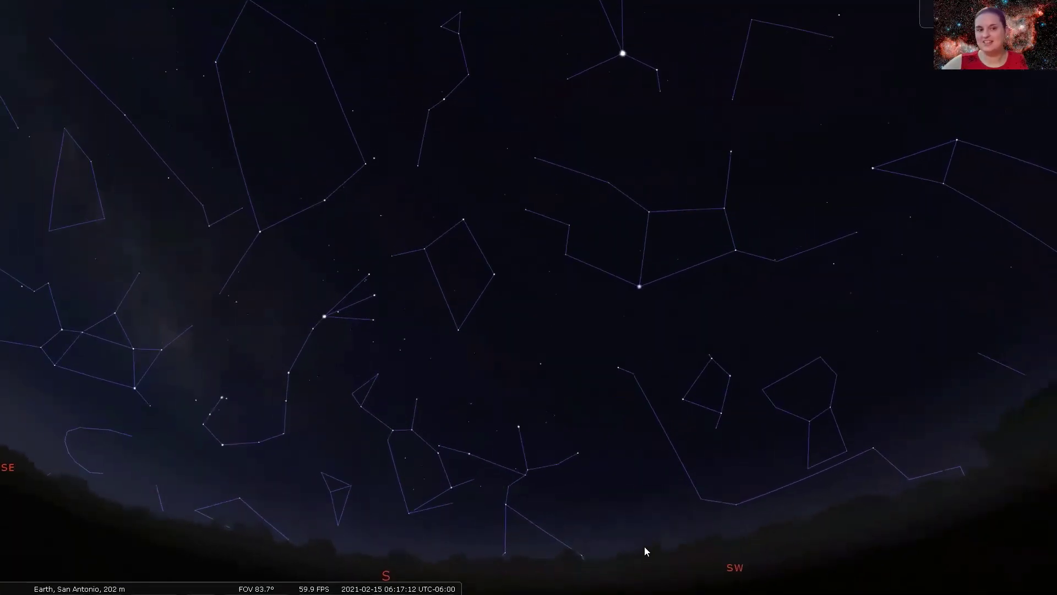